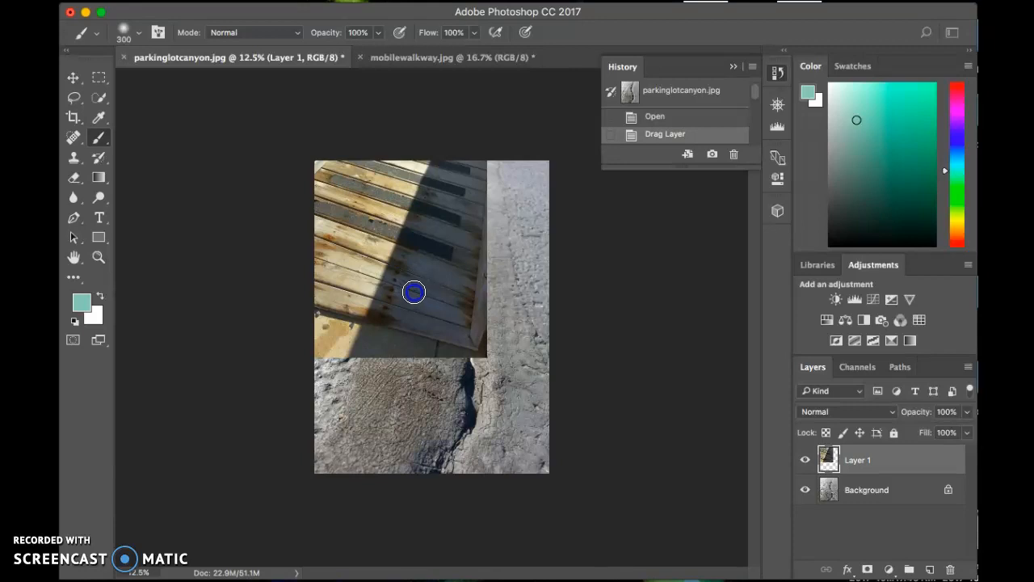
Move the walkway photo on Layer 1 until it covers the whole parking lot canvas
{"action": "left_click", "coordinate": [73, 77]}
{"action": "left_click_drag", "start_coordinate": [417, 276], "coordinate": [476, 388]}
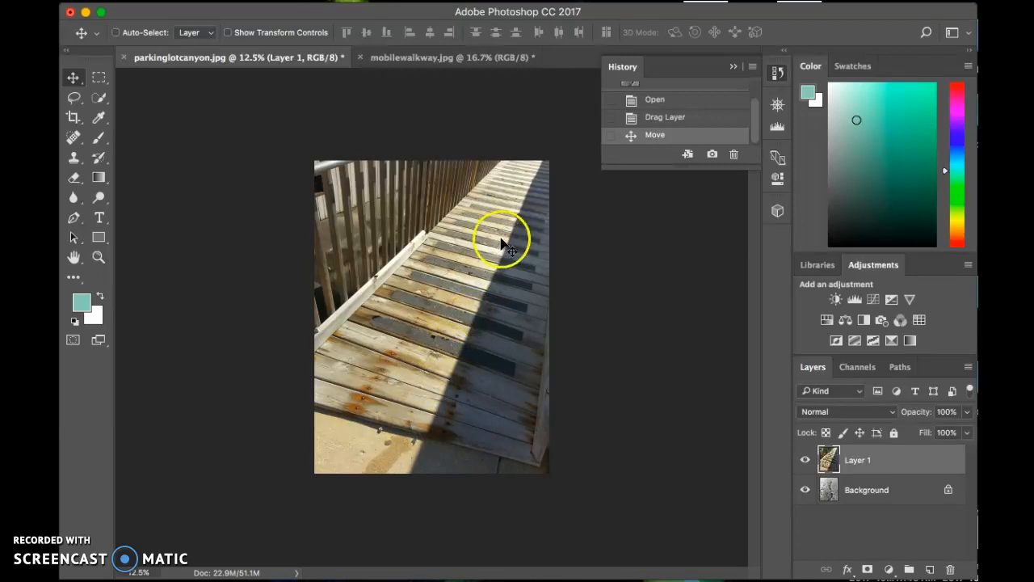
{"action": "left_click_drag", "start_coordinate": [438, 299], "coordinate": [590, 318]}
{"action": "left_click_drag", "start_coordinate": [531, 383], "coordinate": [424, 348]}
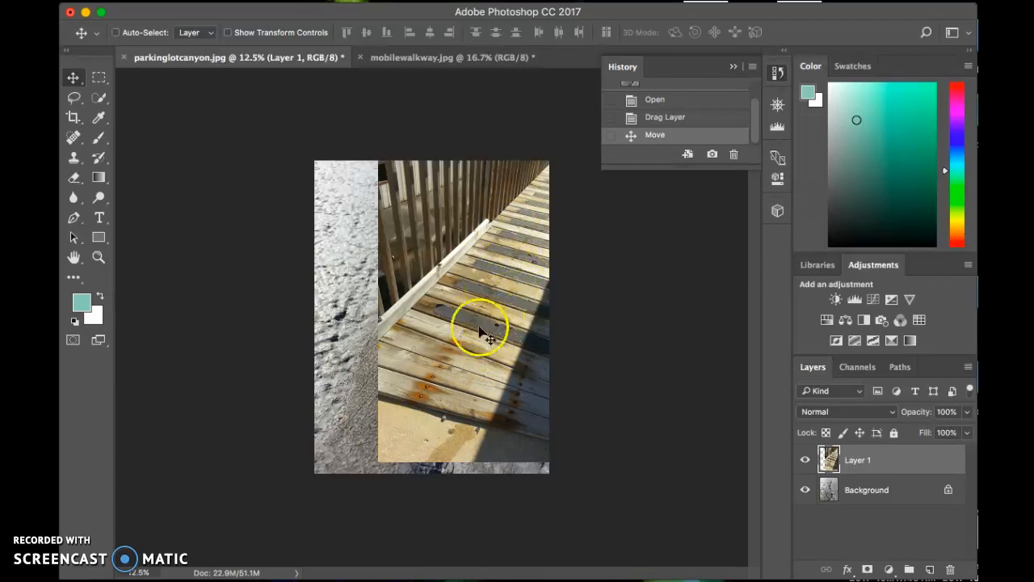
{"action": "left_click_drag", "start_coordinate": [477, 302], "coordinate": [429, 307]}
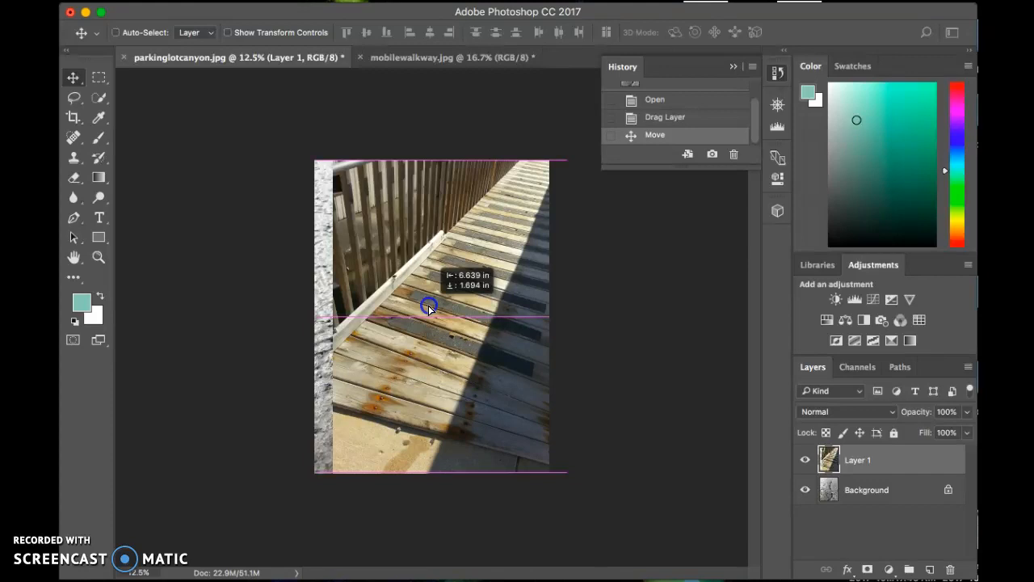
{"action": "mouse_move", "coordinate": [429, 307]}
{"action": "left_mouse_down"}
{"action": "mouse_move", "coordinate": [480, 302]}
{"action": "mouse_move", "coordinate": [536, 327]}
{"action": "mouse_move", "coordinate": [460, 296]}
{"action": "mouse_move", "coordinate": [409, 310]}
{"action": "left_mouse_up"}
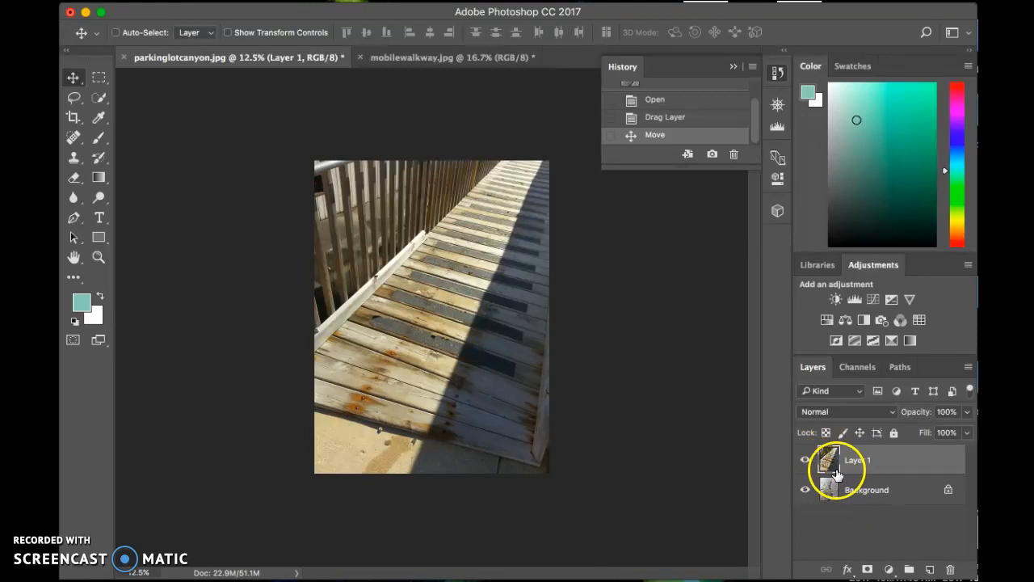
{"action": "mouse_move", "coordinate": [477, 332]}
{"action": "left_mouse_down"}
{"action": "mouse_move", "coordinate": [495, 333]}
{"action": "mouse_move", "coordinate": [475, 332]}
{"action": "left_mouse_up"}
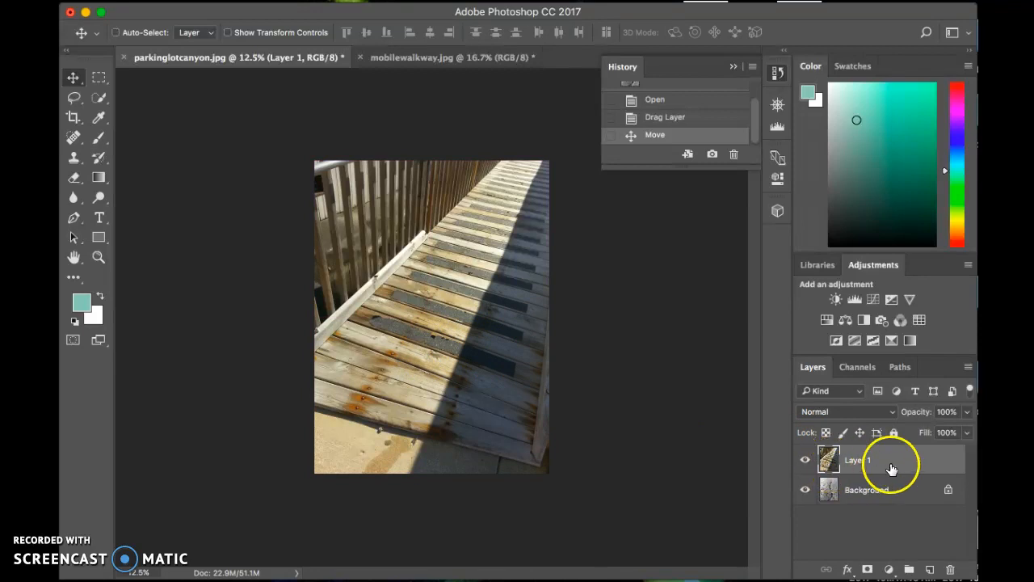
Lower Layer 1's opacity to 59% and convert the locked Background into a regular layer
{"action": "left_click", "coordinate": [968, 412]}
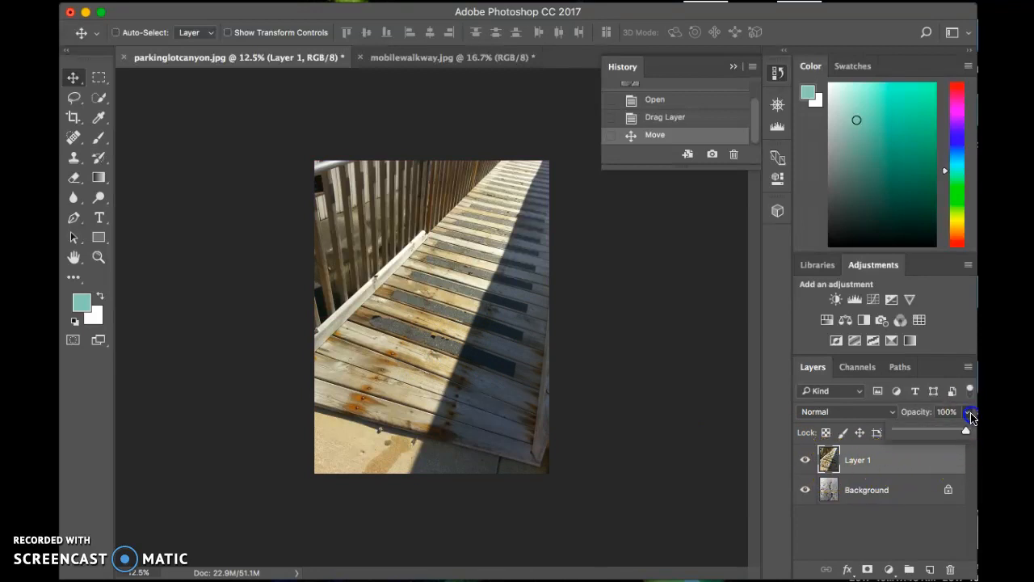
{"action": "left_click_drag", "start_coordinate": [967, 433], "coordinate": [938, 434]}
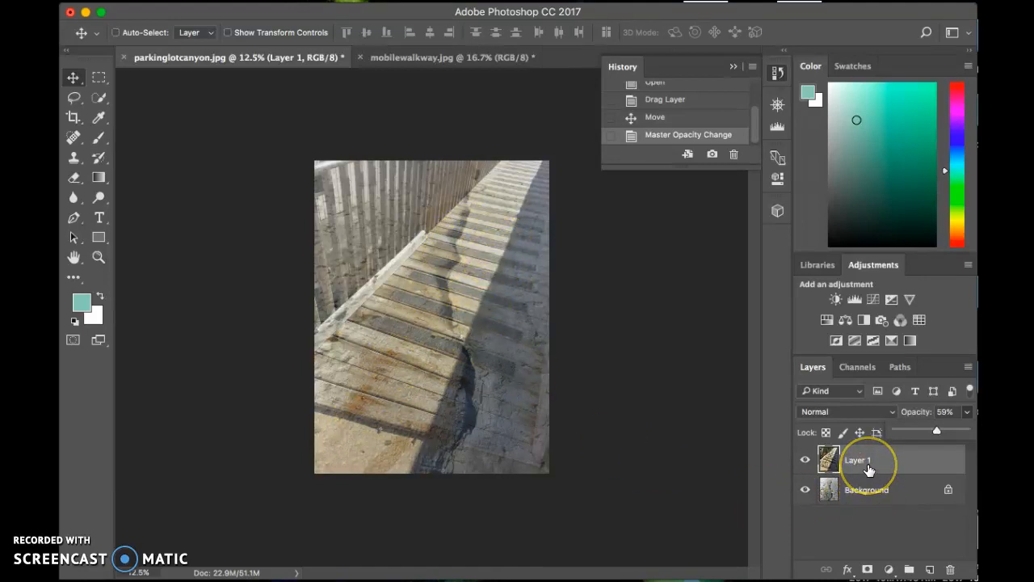
{"action": "left_click", "coordinate": [872, 497]}
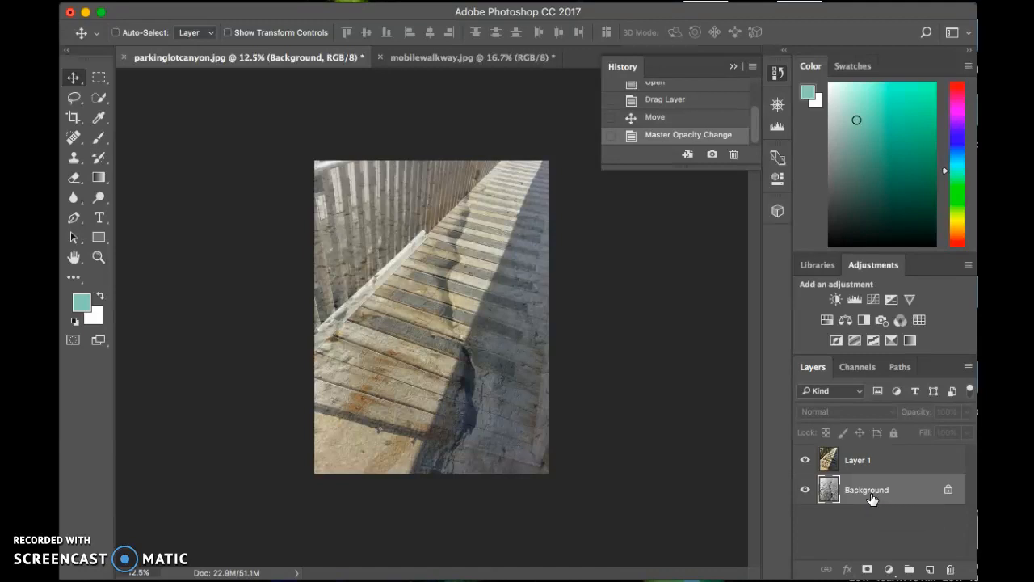
{"action": "double_click", "coordinate": [949, 495]}
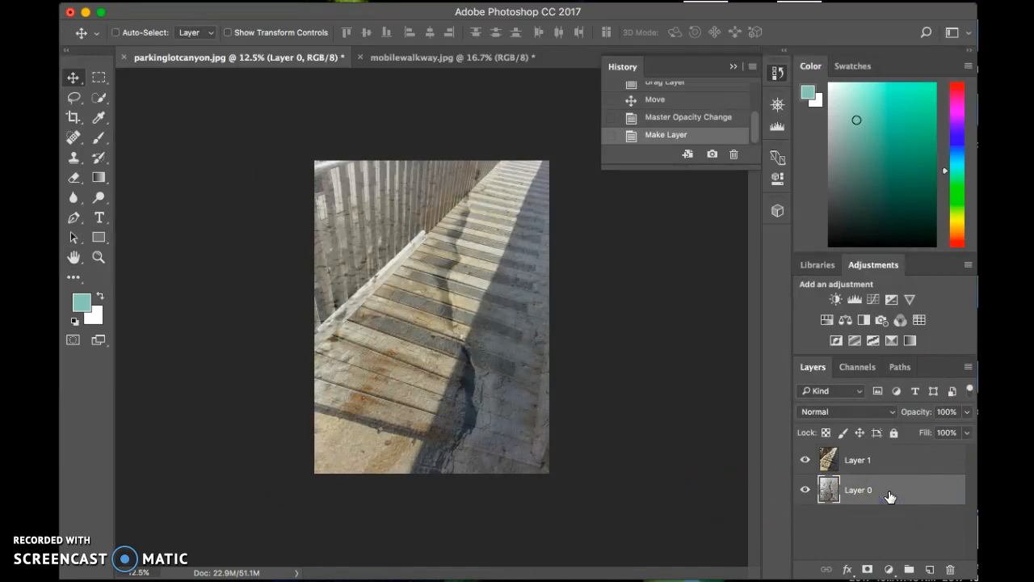
Free-transform Layer 0: rotate it about 23.57°, scale it proportionally to about 134.72%, and shift it up and to the left
{"action": "key", "text": "ctrl+t"}
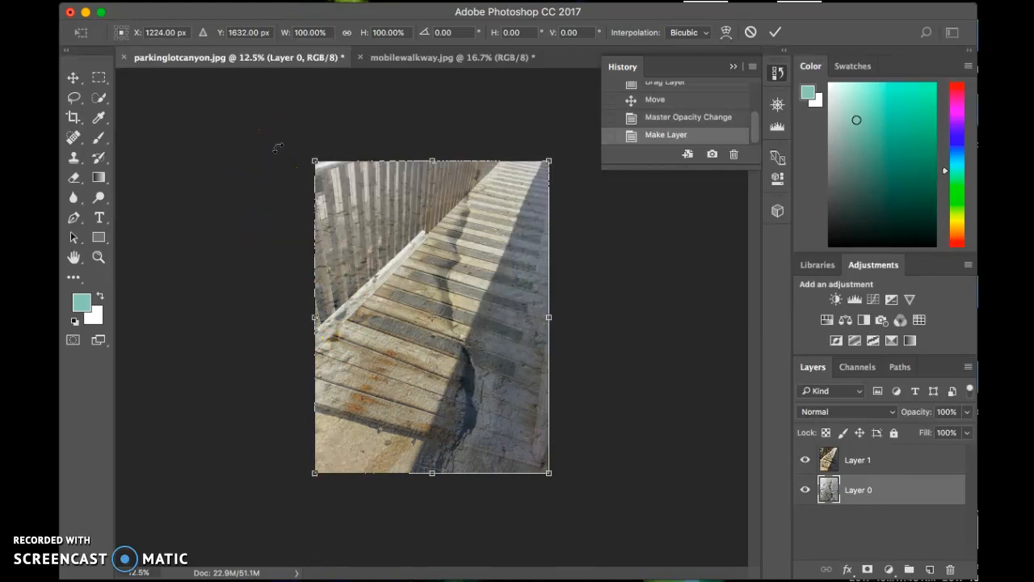
{"action": "left_click_drag", "start_coordinate": [278, 147], "coordinate": [369, 132]}
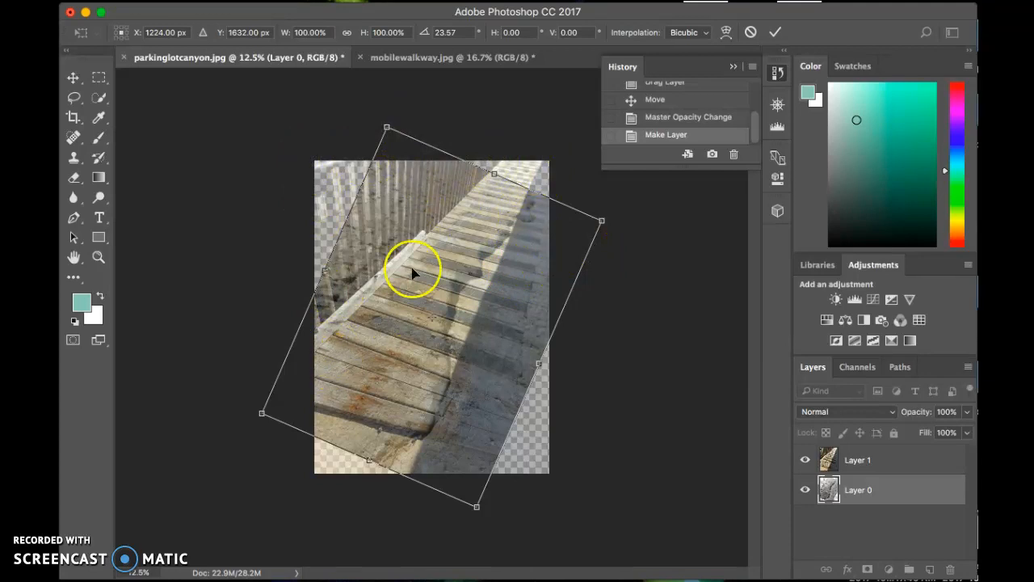
{"action": "left_click", "coordinate": [387, 125]}
{"action": "left_click_drag", "start_coordinate": [385, 119], "coordinate": [326, 67]}
{"action": "left_click_drag", "start_coordinate": [397, 261], "coordinate": [383, 241]}
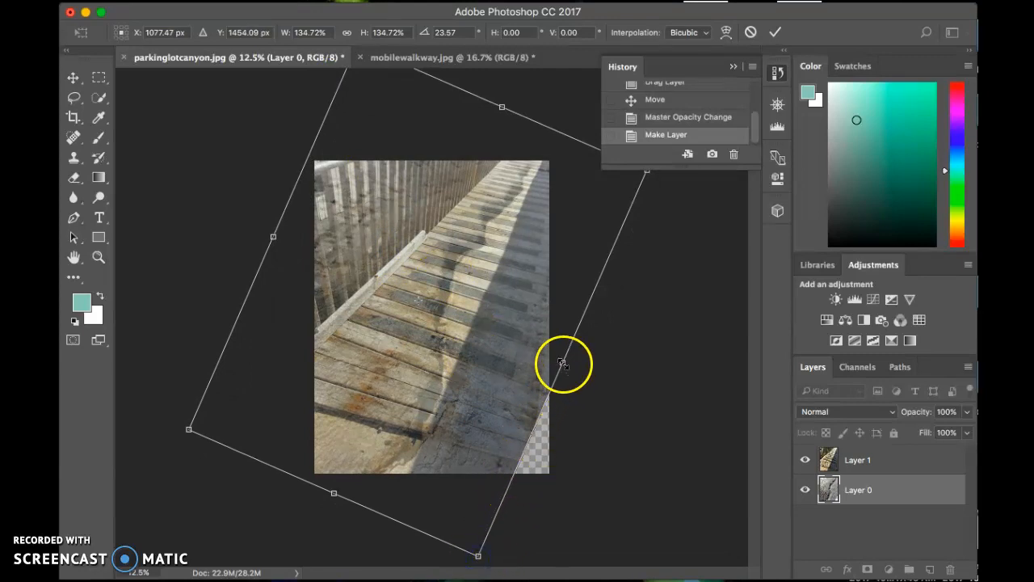
Widen Layer 0 to about 159.85%, apply the transform, and position the crack along the walkway's shadow edge
{"action": "left_click_drag", "start_coordinate": [566, 366], "coordinate": [593, 379]}
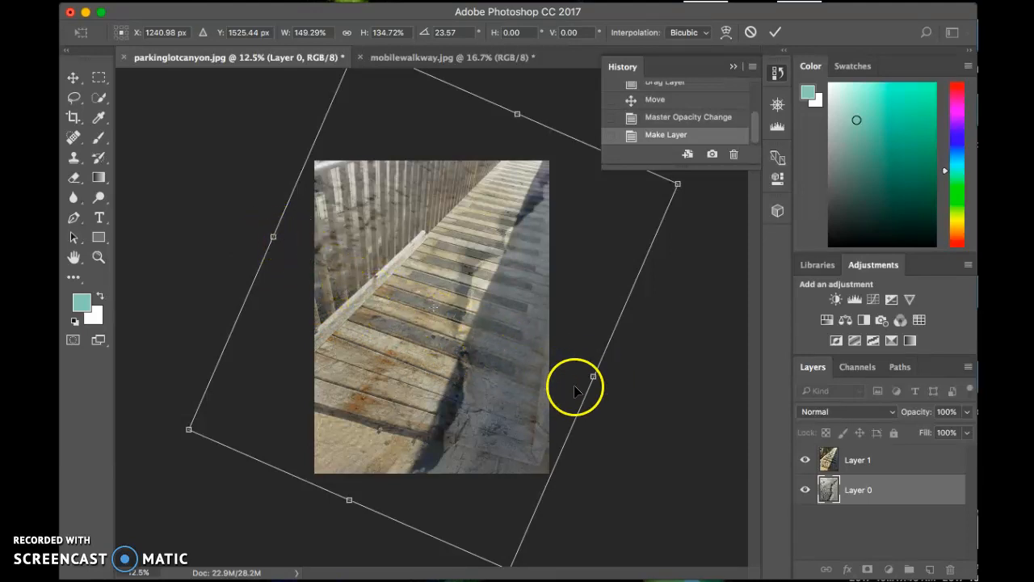
{"action": "left_click_drag", "start_coordinate": [592, 377], "coordinate": [609, 391]}
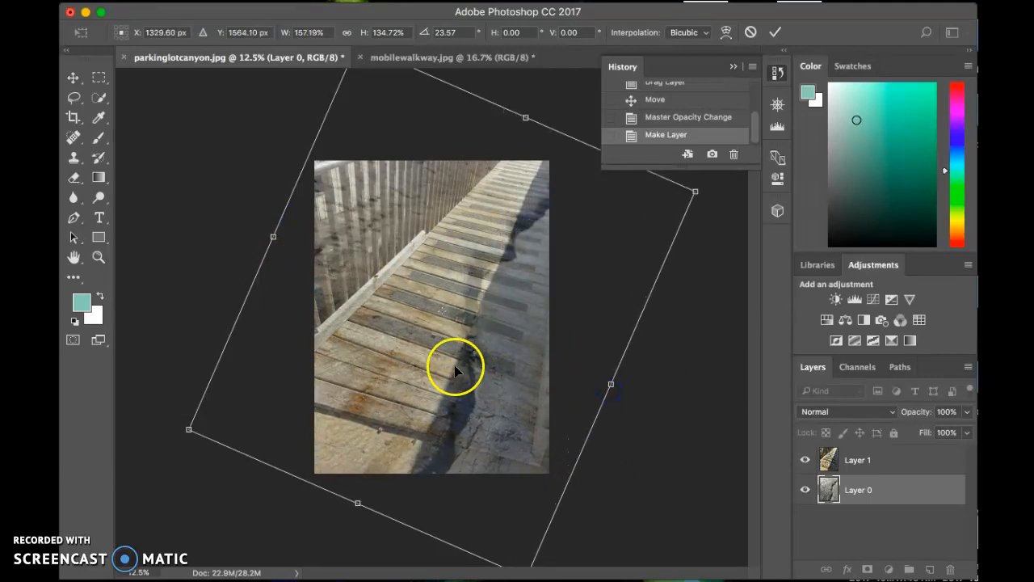
{"action": "left_click_drag", "start_coordinate": [436, 368], "coordinate": [412, 365]}
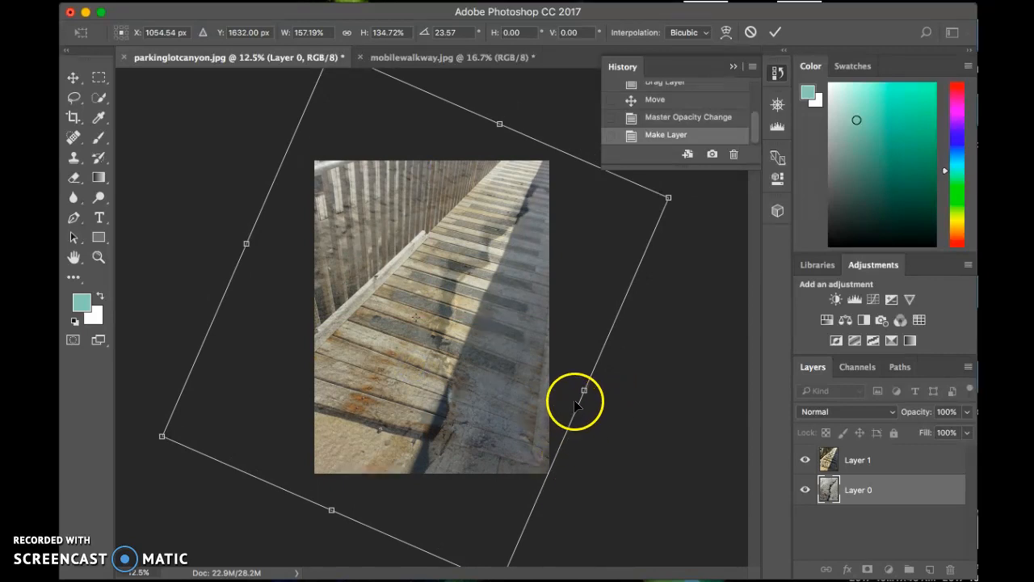
{"action": "left_click_drag", "start_coordinate": [584, 391], "coordinate": [590, 392]}
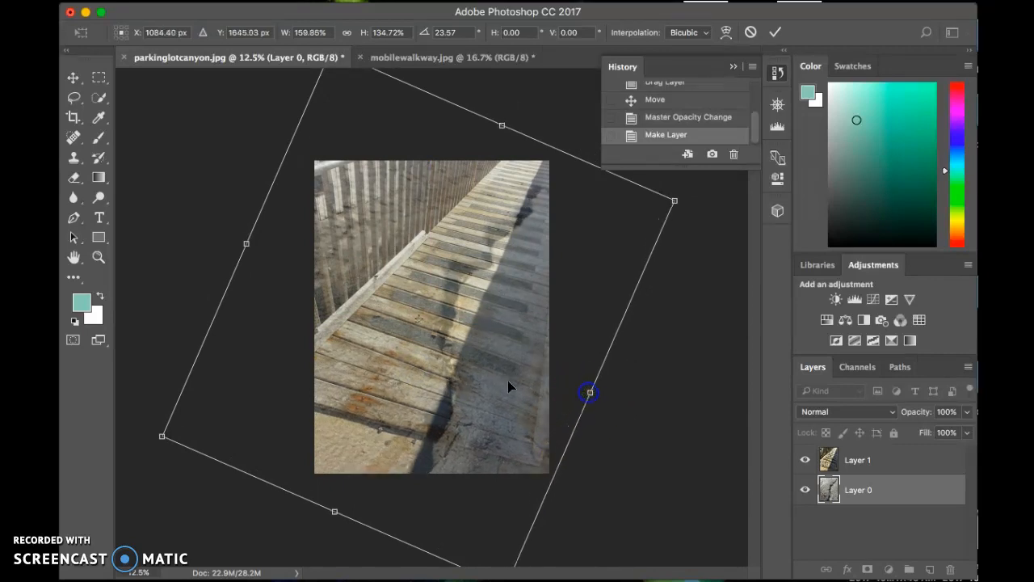
{"action": "double_click", "coordinate": [456, 375]}
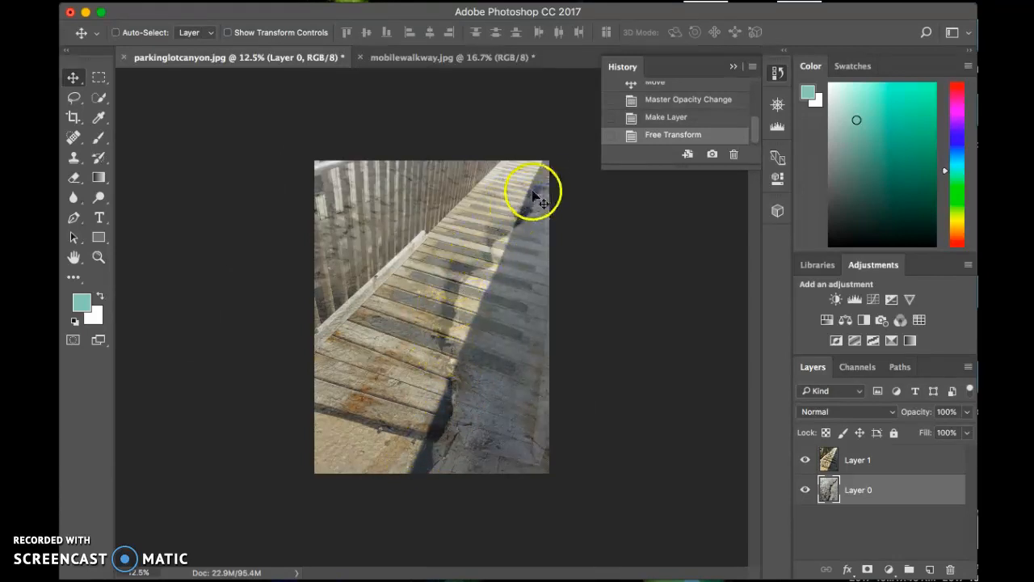
{"action": "left_click_drag", "start_coordinate": [478, 377], "coordinate": [492, 354]}
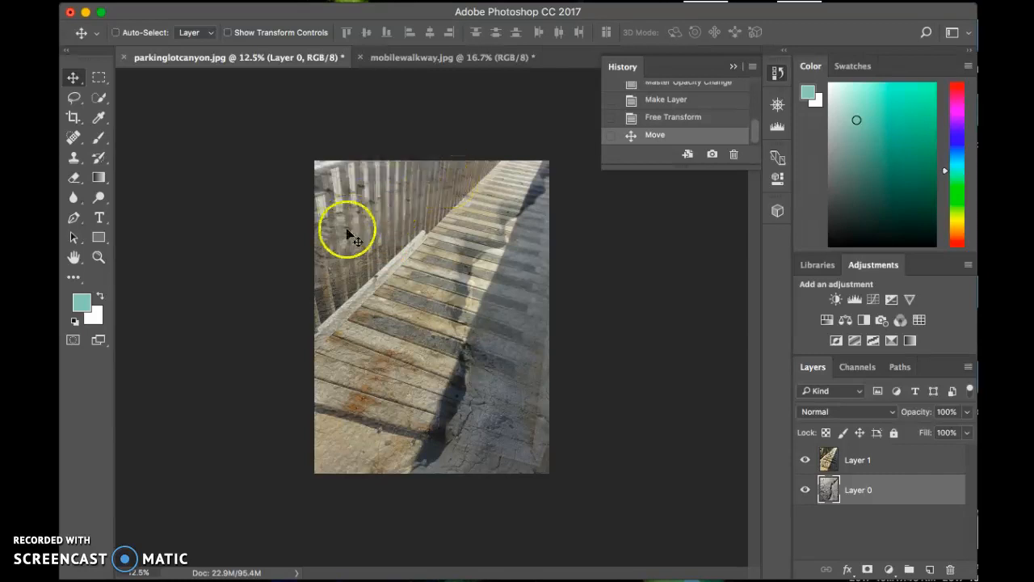
Add a white layer mask to Layer 1 and make the mask active
{"action": "left_click", "coordinate": [854, 467]}
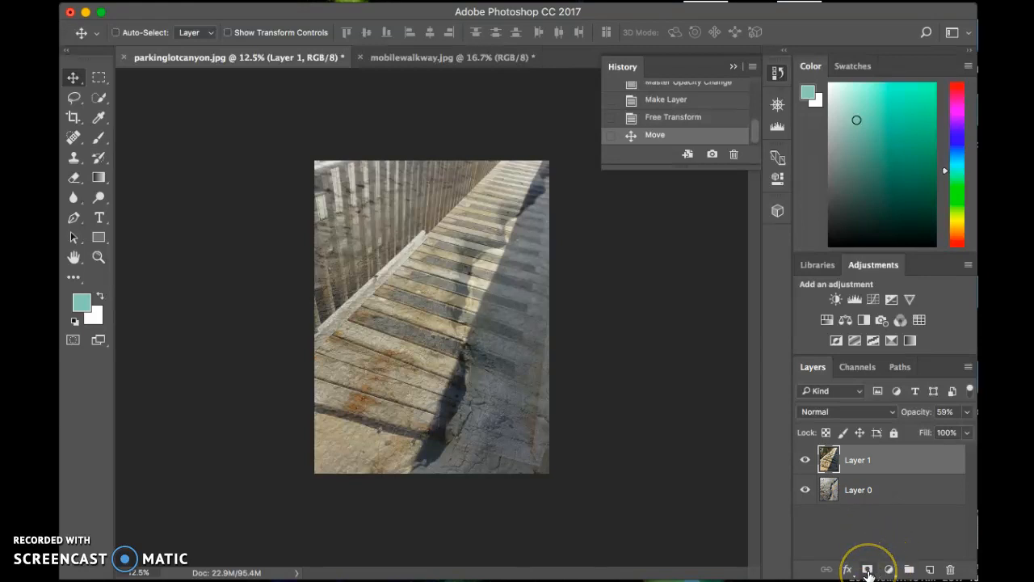
{"action": "left_click", "coordinate": [867, 570]}
{"action": "left_click", "coordinate": [890, 569]}
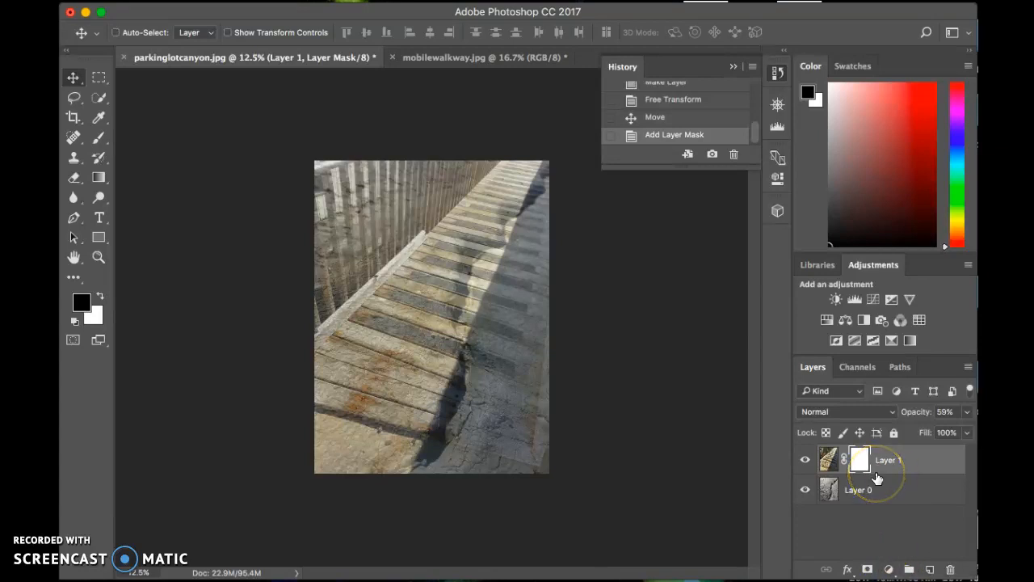
{"action": "left_click", "coordinate": [862, 466]}
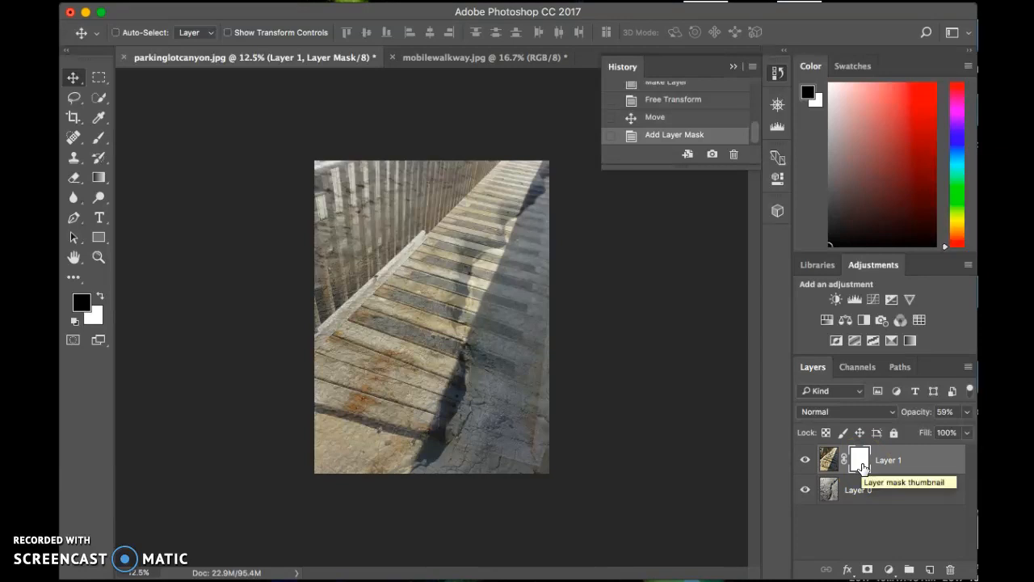
{"action": "left_click", "coordinate": [862, 466]}
{"action": "left_click", "coordinate": [862, 467]}
{"action": "left_click", "coordinate": [863, 467]}
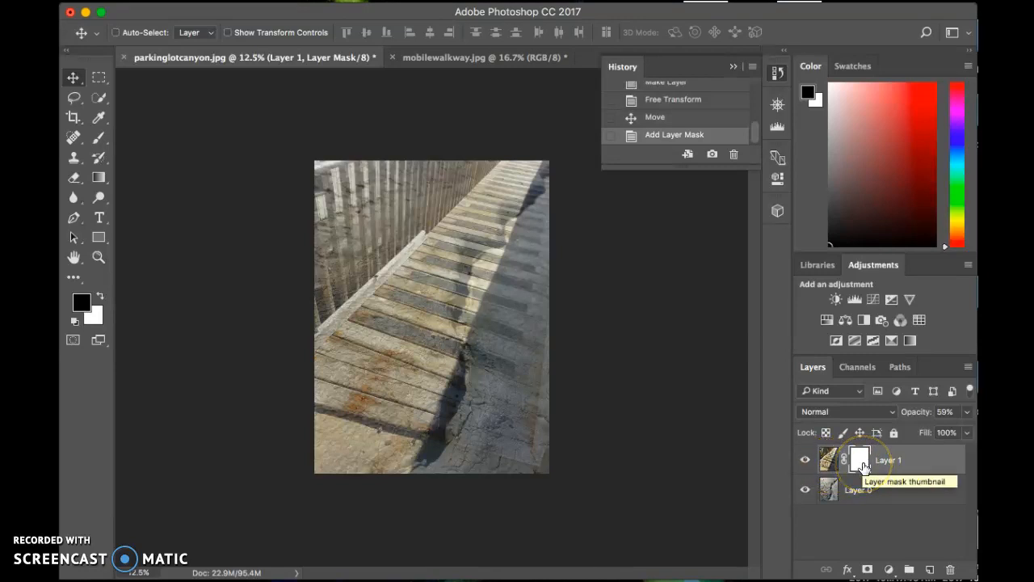
Set Layer 1's opacity to 53% and keep its layer mask selected for editing
{"action": "left_click", "coordinate": [965, 413]}
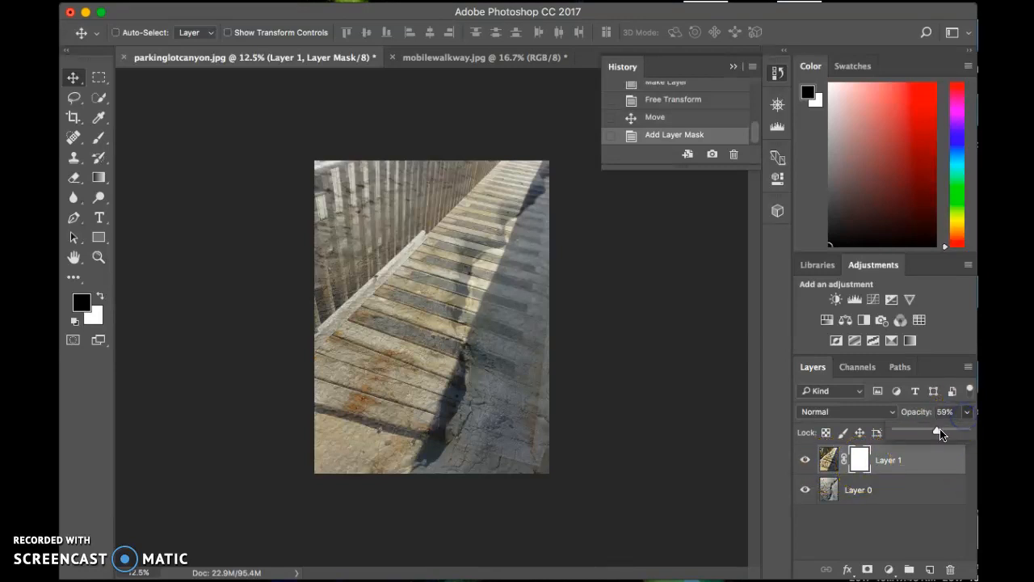
{"action": "left_click_drag", "start_coordinate": [949, 433], "coordinate": [973, 441]}
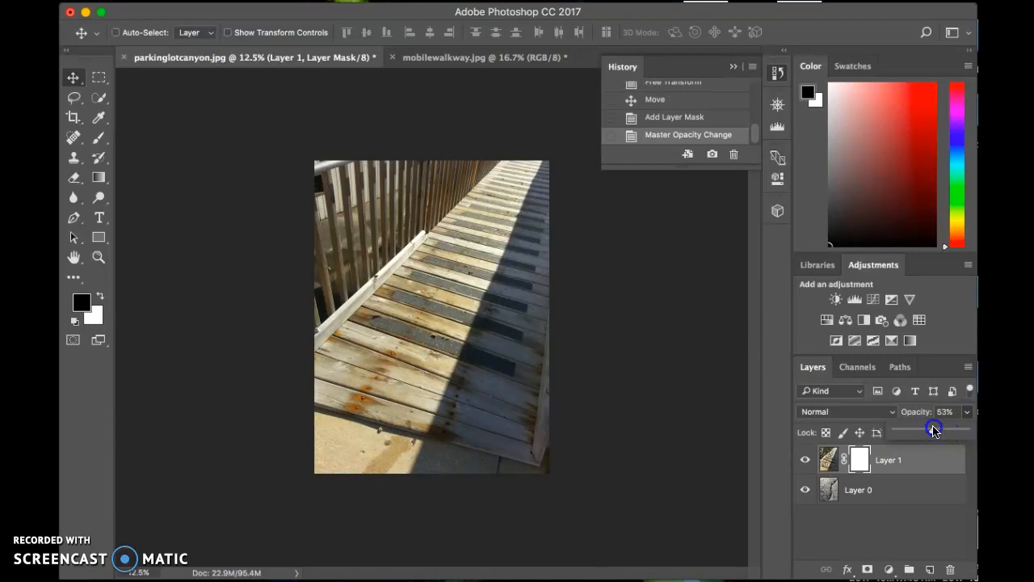
{"action": "left_click", "coordinate": [861, 463]}
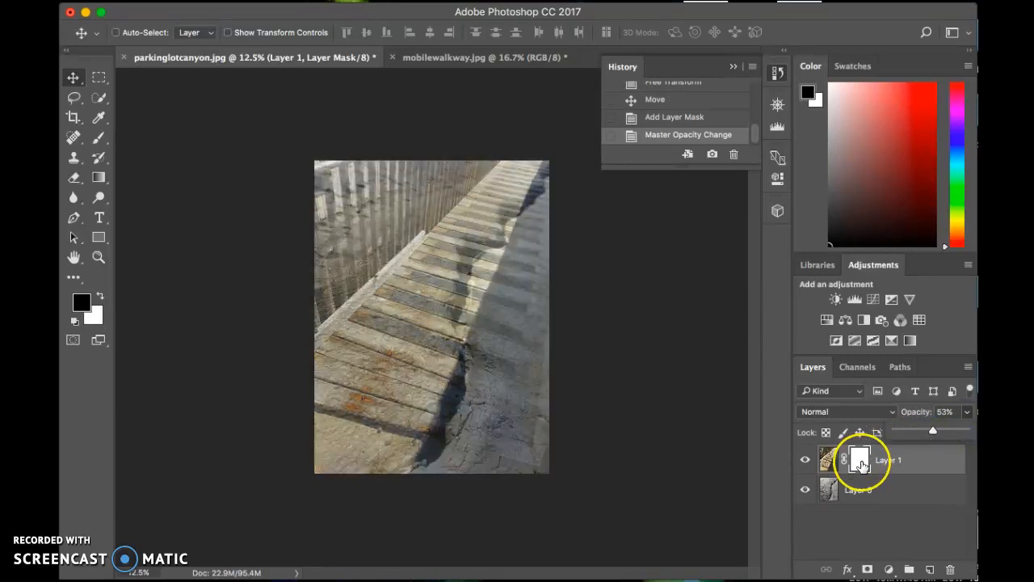
{"action": "left_click", "coordinate": [861, 463]}
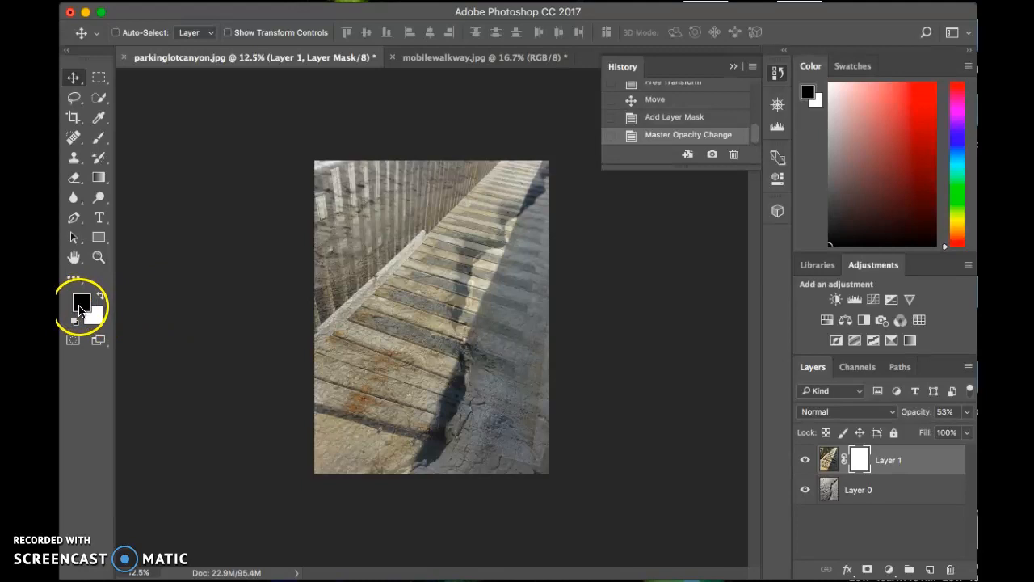
Paint black on Layer 1's mask with the 300 px Brush along the full length of the crack to reveal it
{"action": "left_click", "coordinate": [99, 137]}
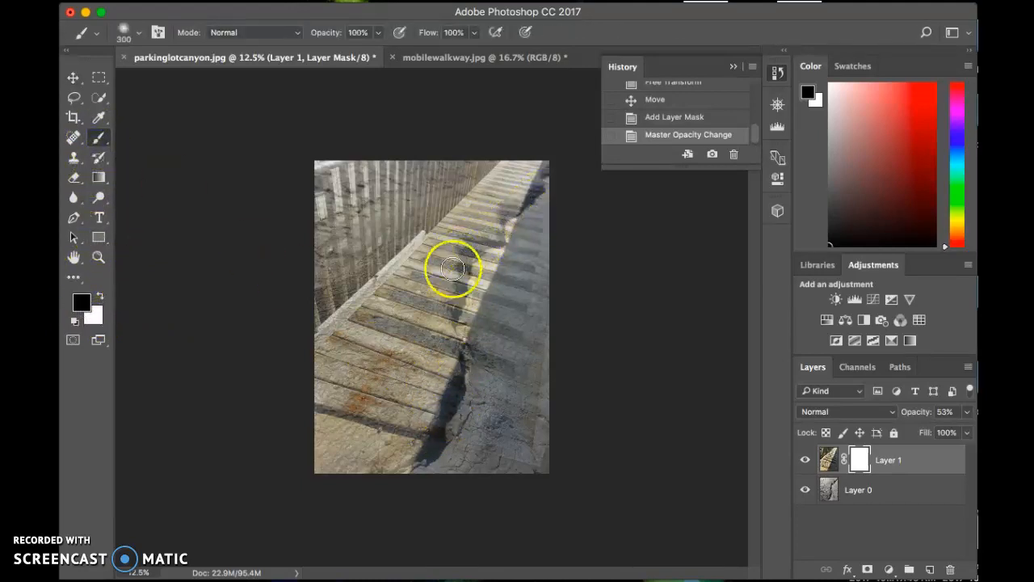
{"action": "left_click_drag", "start_coordinate": [442, 413], "coordinate": [443, 413]}
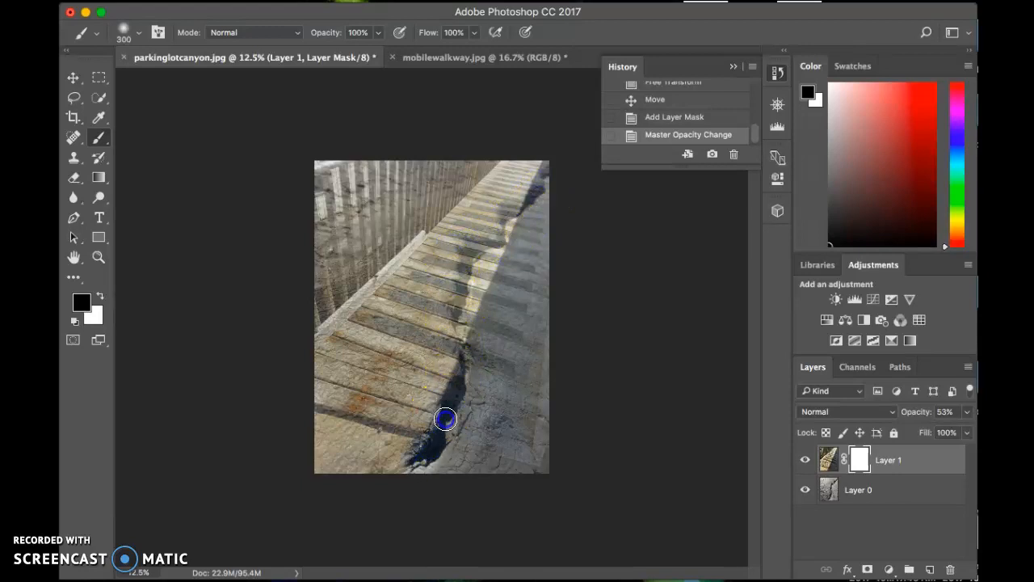
{"action": "left_click_drag", "start_coordinate": [453, 402], "coordinate": [453, 402]}
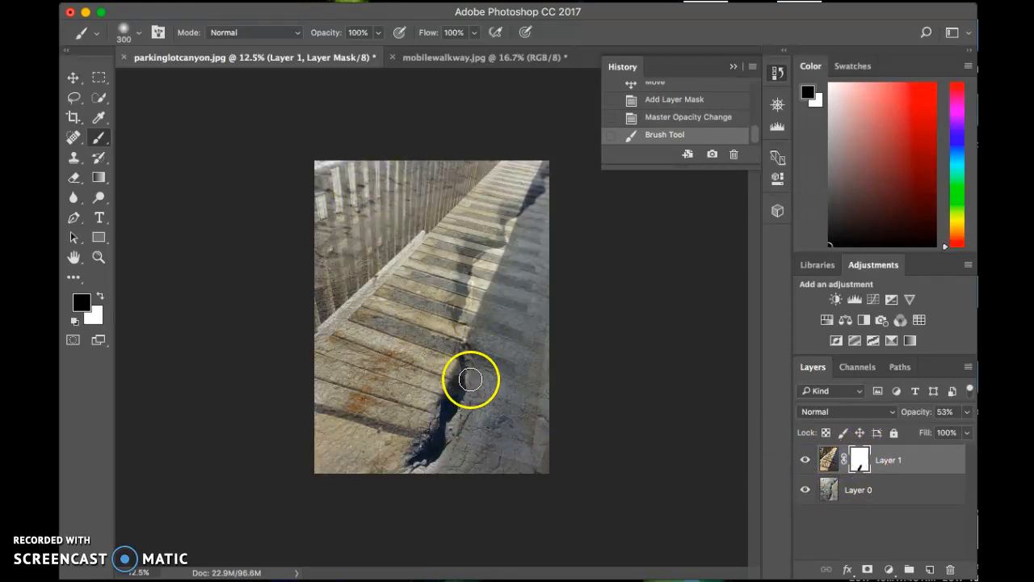
{"action": "left_click_drag", "start_coordinate": [458, 392], "coordinate": [456, 368]}
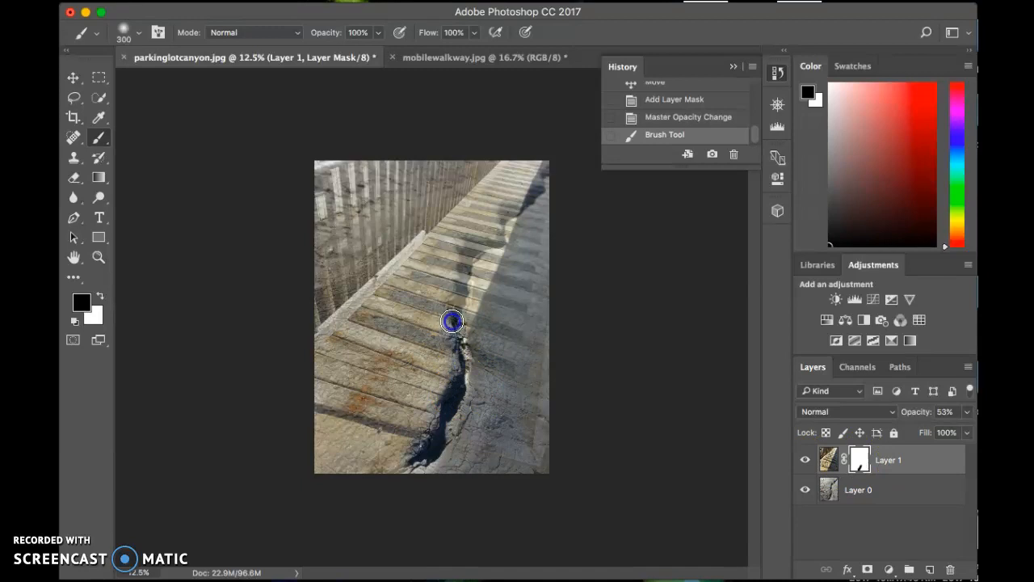
{"action": "mouse_move", "coordinate": [458, 300]}
{"action": "left_mouse_down"}
{"action": "mouse_move", "coordinate": [467, 250]}
{"action": "mouse_move", "coordinate": [502, 245]}
{"action": "left_mouse_up"}
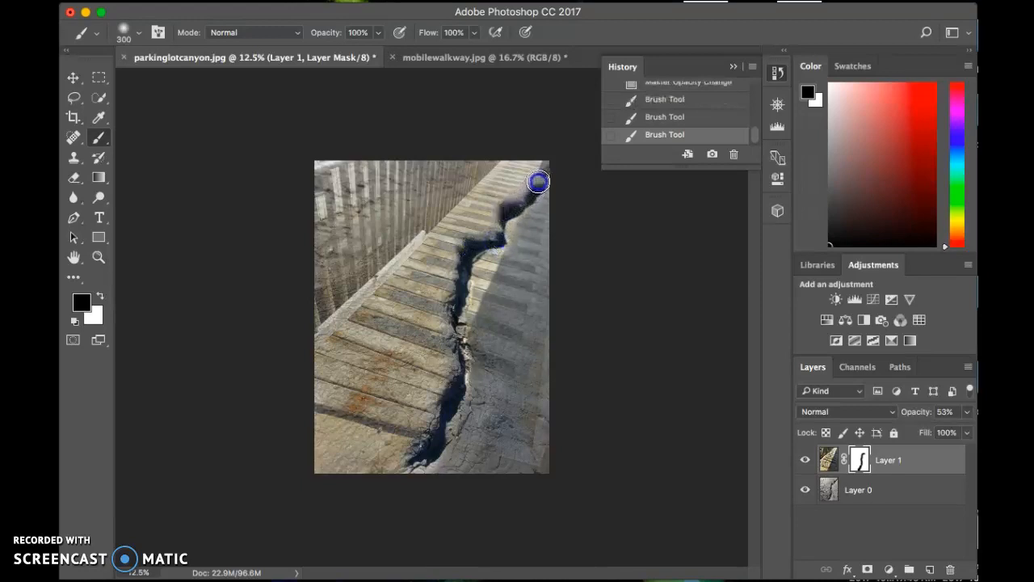
{"action": "left_click_drag", "start_coordinate": [544, 170], "coordinate": [554, 181]}
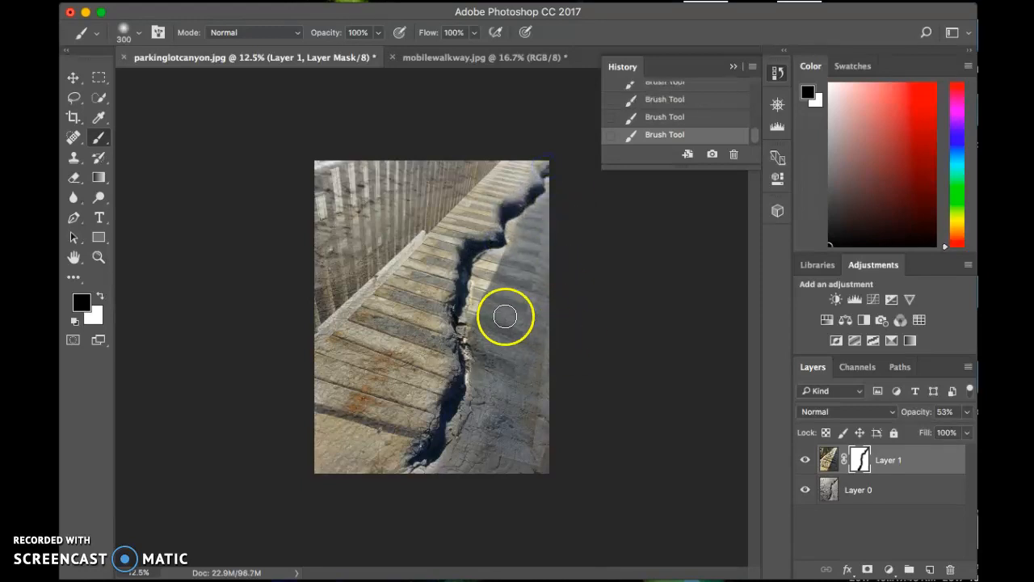
Paint white over the crack's lower end on Layer 1's mask and bring the crack back with black
{"action": "left_click", "coordinate": [99, 296]}
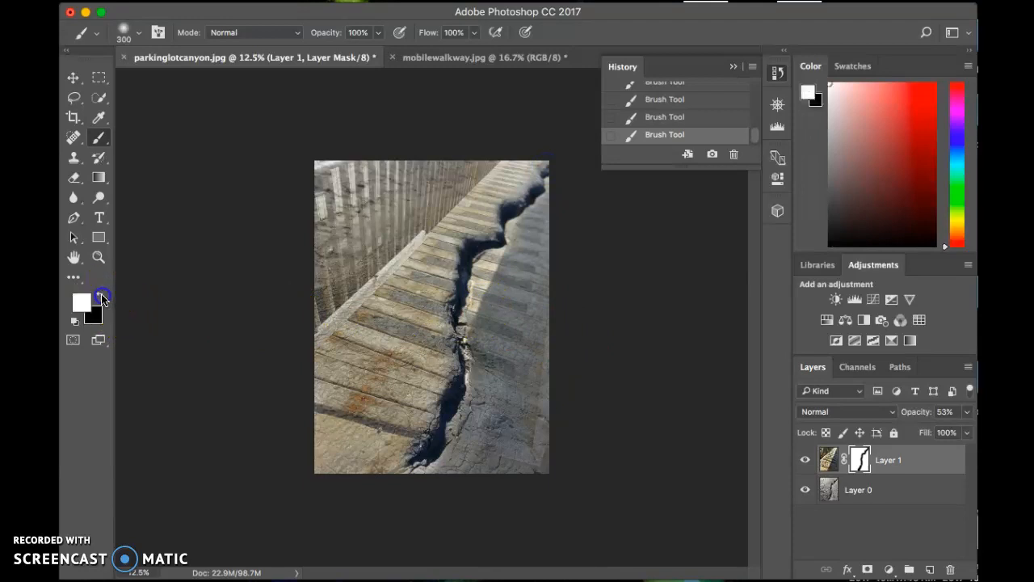
{"action": "left_click_drag", "start_coordinate": [395, 452], "coordinate": [430, 456]}
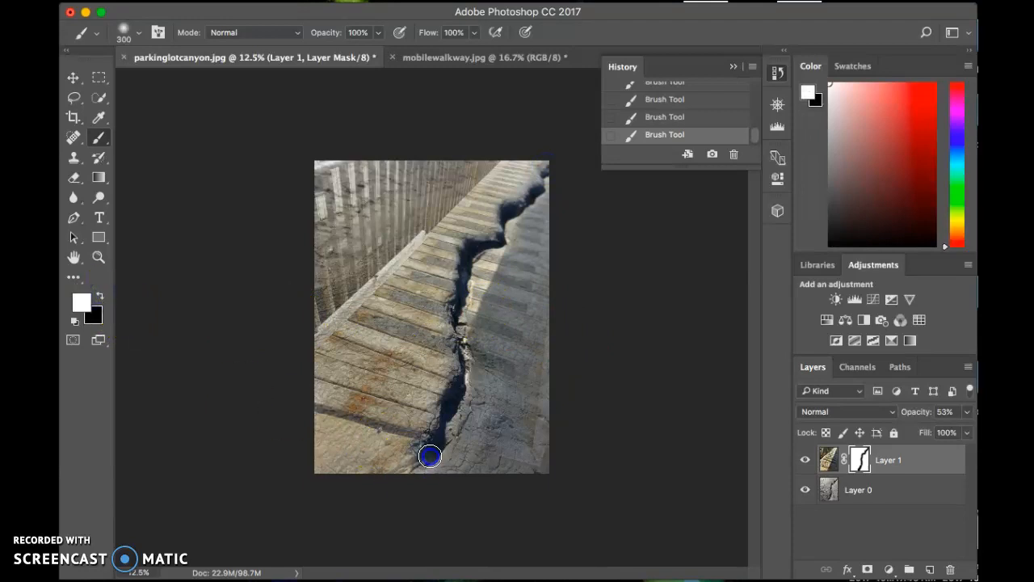
{"action": "left_click", "coordinate": [86, 305]}
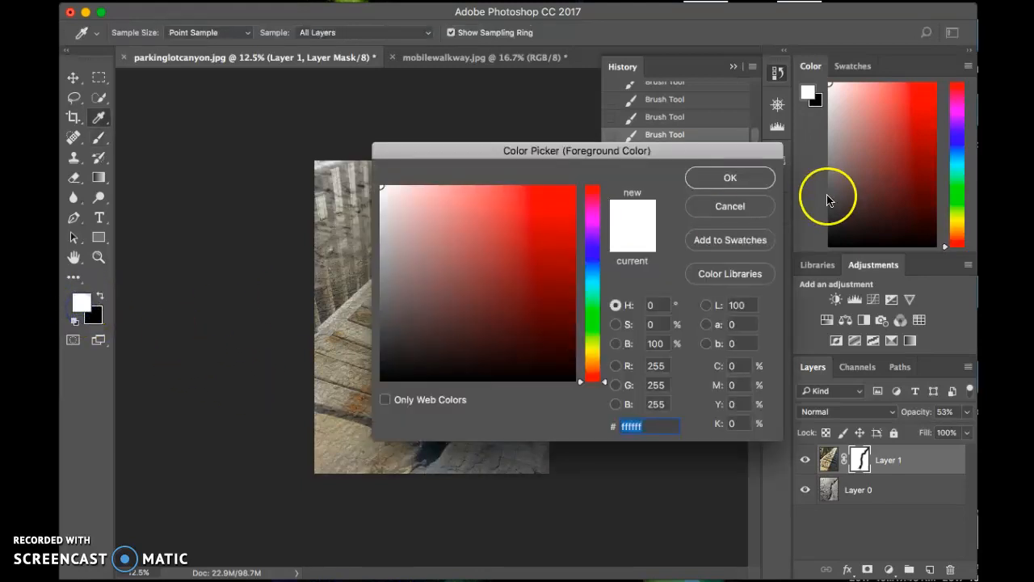
{"action": "left_click", "coordinate": [723, 205]}
{"action": "left_click", "coordinate": [100, 297]}
{"action": "left_click_drag", "start_coordinate": [423, 437], "coordinate": [417, 465]}
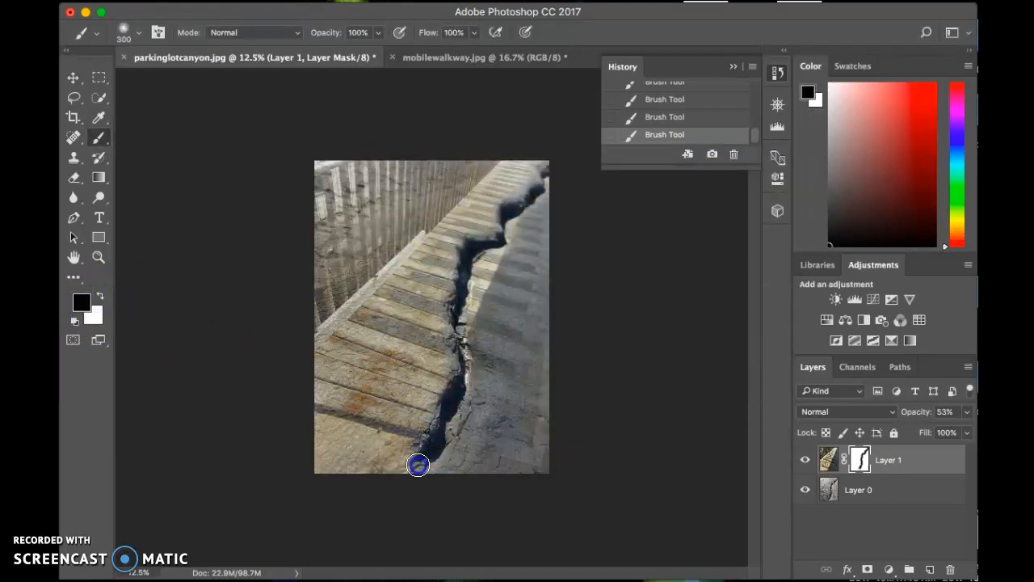
Set Layer 1's opacity to 100%
{"action": "left_click", "coordinate": [914, 460]}
{"action": "left_click", "coordinate": [966, 413]}
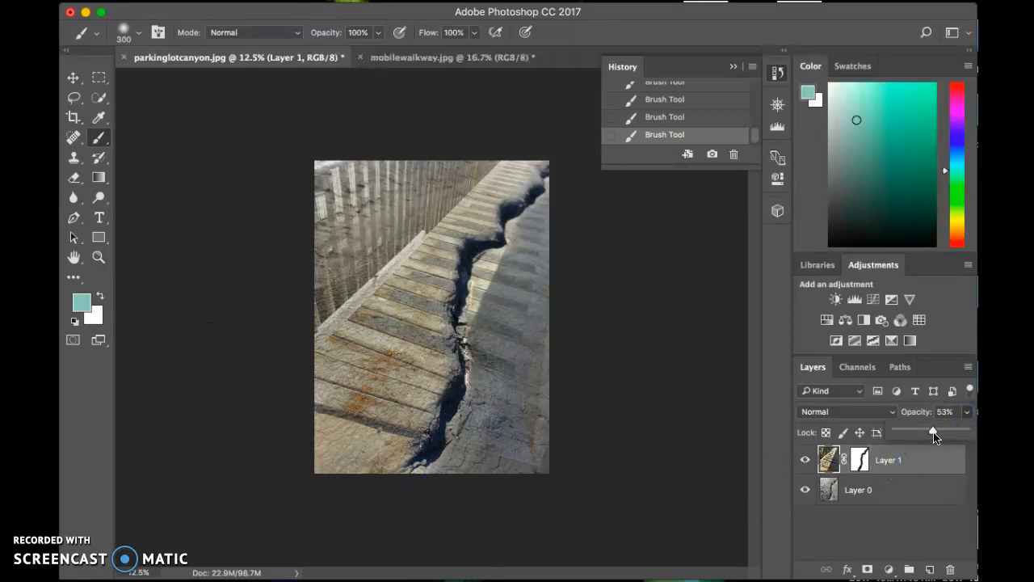
{"action": "left_click_drag", "start_coordinate": [959, 434], "coordinate": [966, 432]}
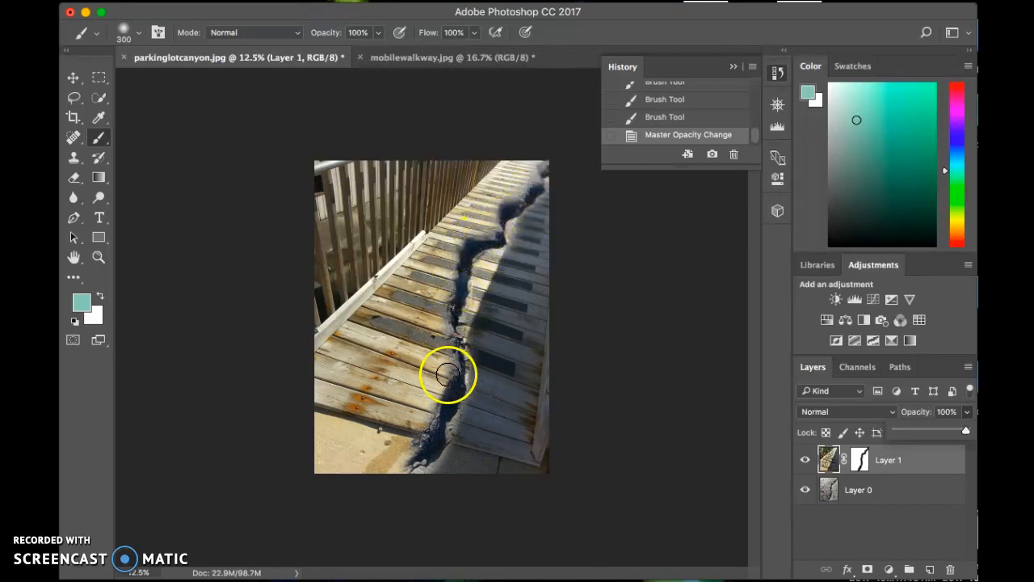
Paint white on Layer 1's mask to hide the crack's lower end on the concrete in front of the boardwalk
{"action": "left_click", "coordinate": [858, 461]}
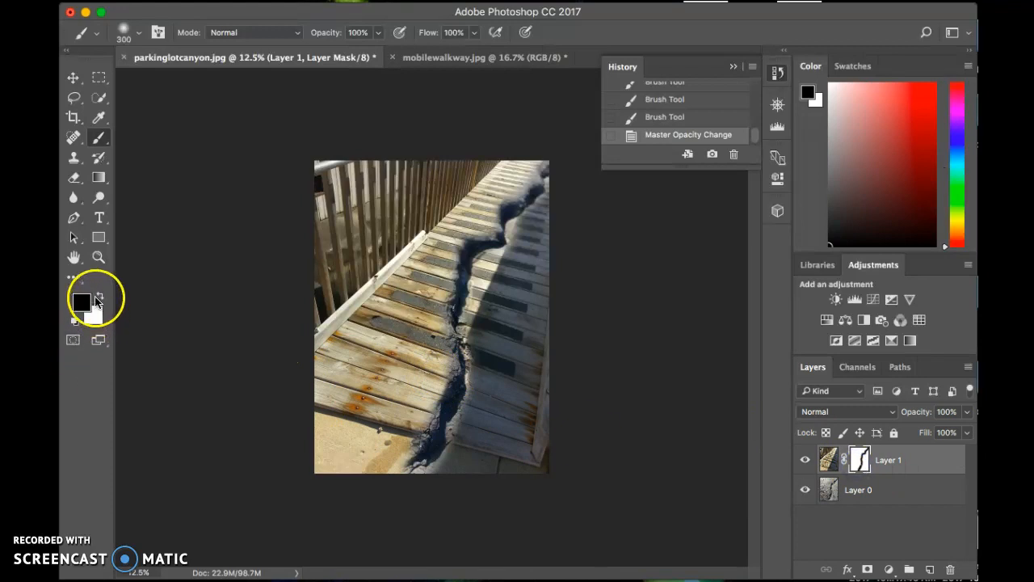
{"action": "left_click", "coordinate": [100, 297]}
{"action": "left_click_drag", "start_coordinate": [438, 459], "coordinate": [417, 455]}
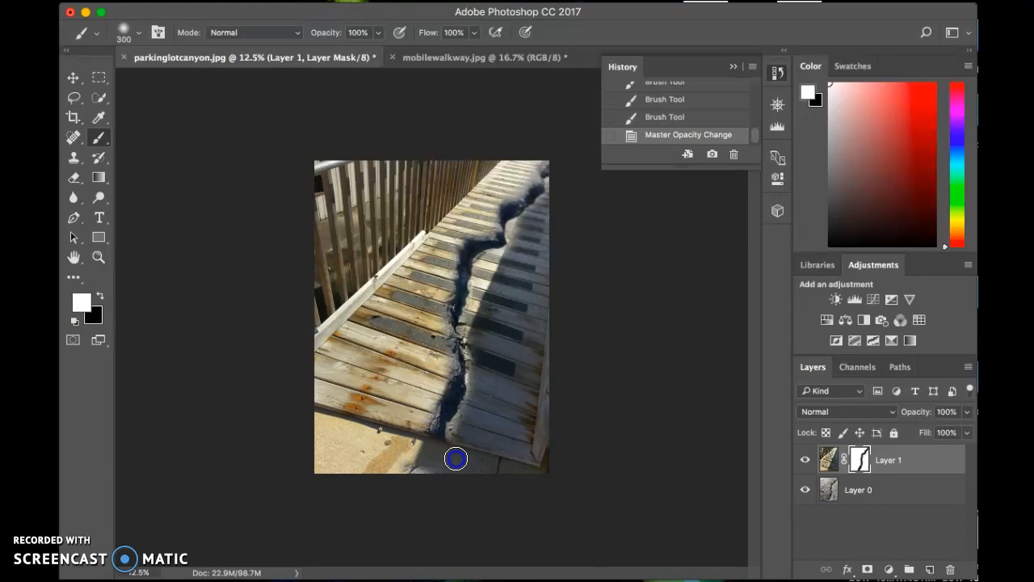
{"action": "mouse_move", "coordinate": [398, 473]}
{"action": "left_mouse_down"}
{"action": "mouse_move", "coordinate": [408, 442]}
{"action": "mouse_move", "coordinate": [441, 440]}
{"action": "mouse_move", "coordinate": [439, 452]}
{"action": "mouse_move", "coordinate": [457, 442]}
{"action": "mouse_move", "coordinate": [463, 453]}
{"action": "mouse_move", "coordinate": [470, 439]}
{"action": "mouse_move", "coordinate": [433, 454]}
{"action": "mouse_move", "coordinate": [448, 458]}
{"action": "mouse_move", "coordinate": [390, 459]}
{"action": "left_mouse_up"}
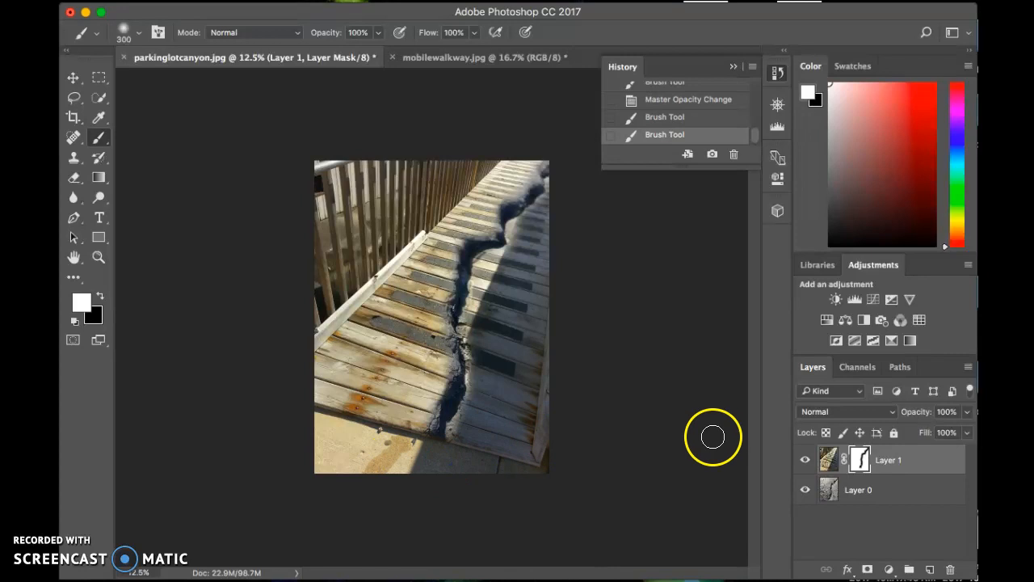